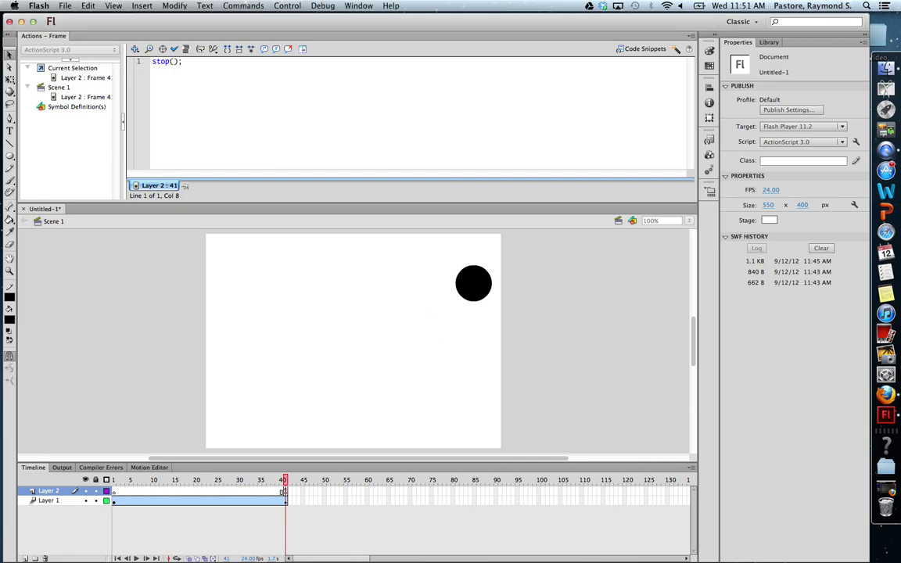
- Test-play the existing ball animation, then close the preview window
left_click(287, 5)
mouse_move(299, 82)
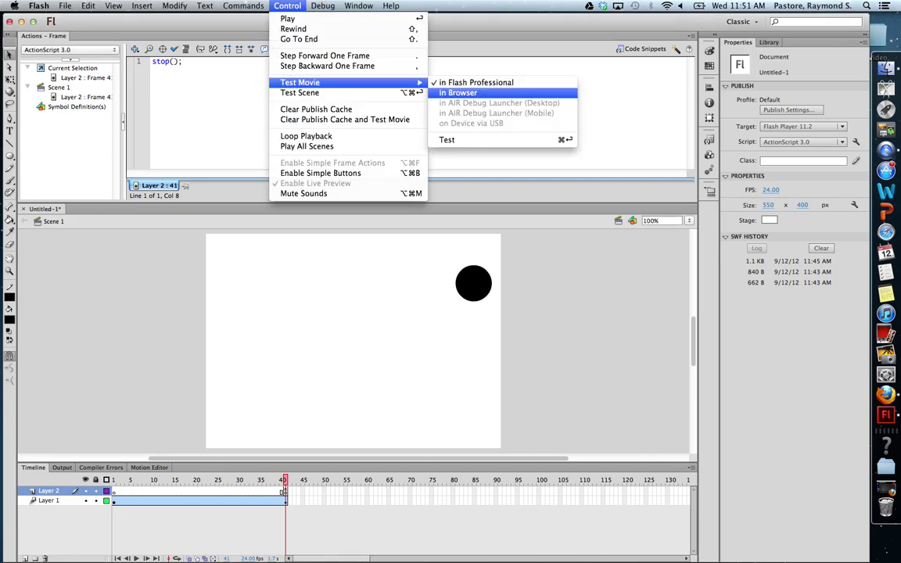
left_click(473, 82)
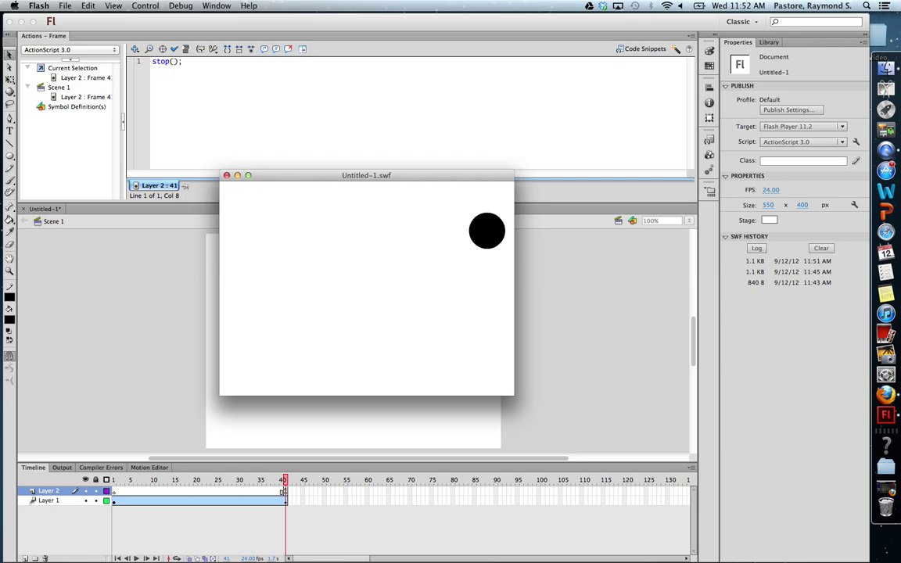
key("super+w")
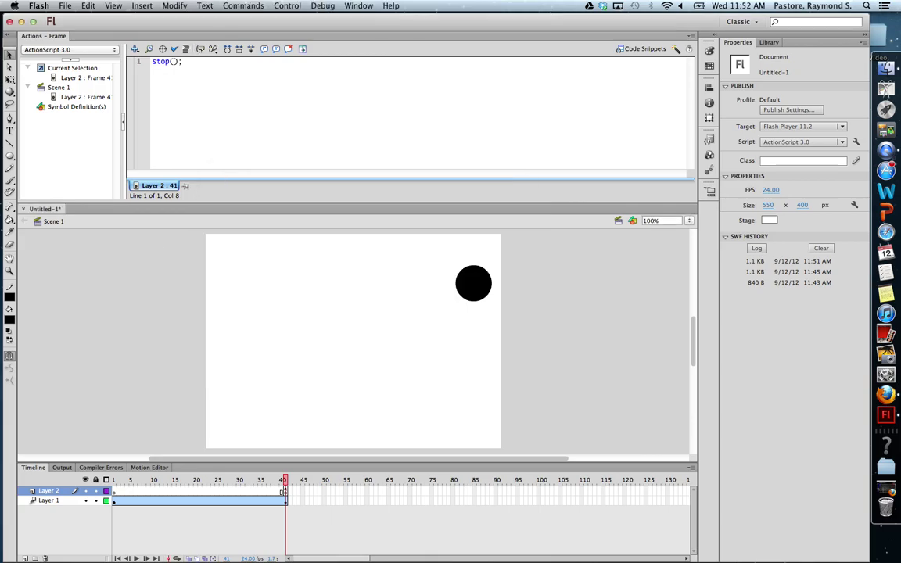
- Create a new symbol of type Button via Insert > New Symbol
left_click(142, 5)
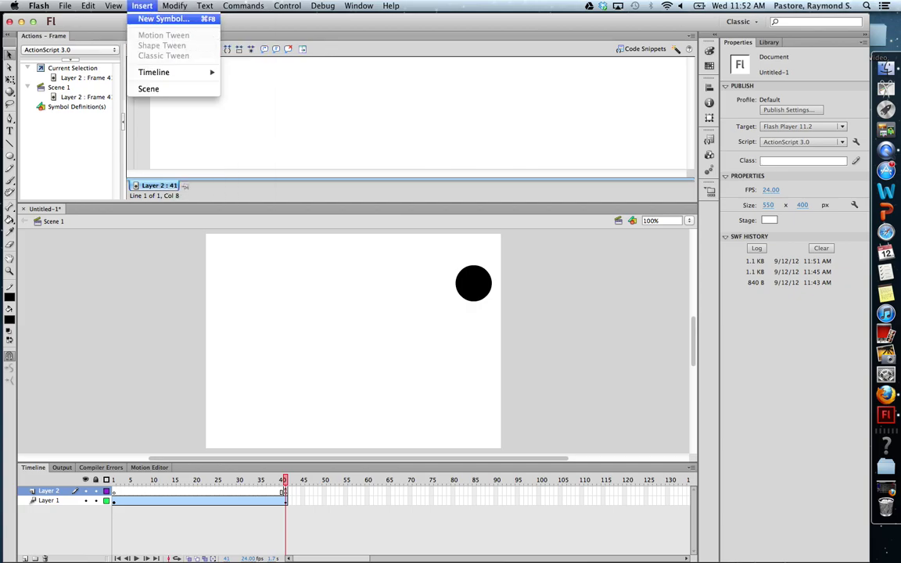
left_click(163, 18)
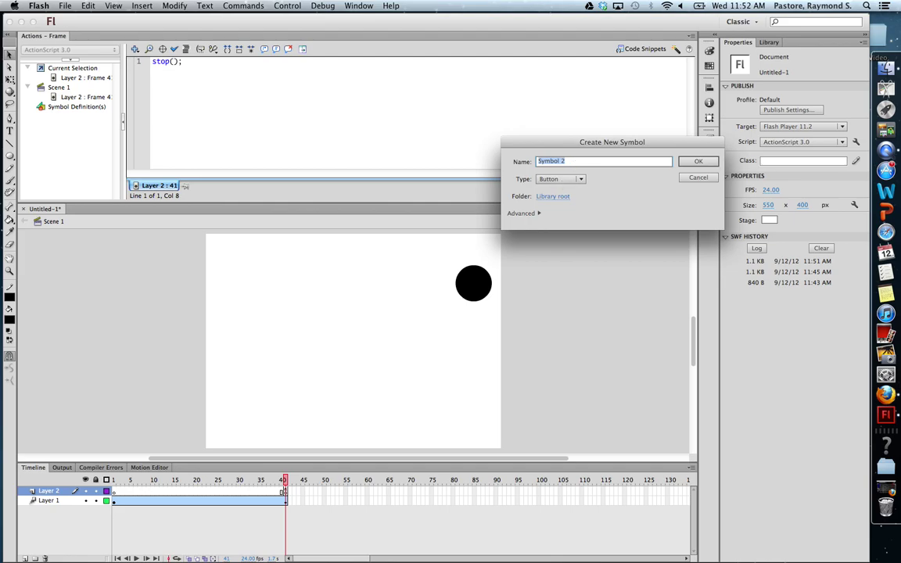
left_click(559, 180)
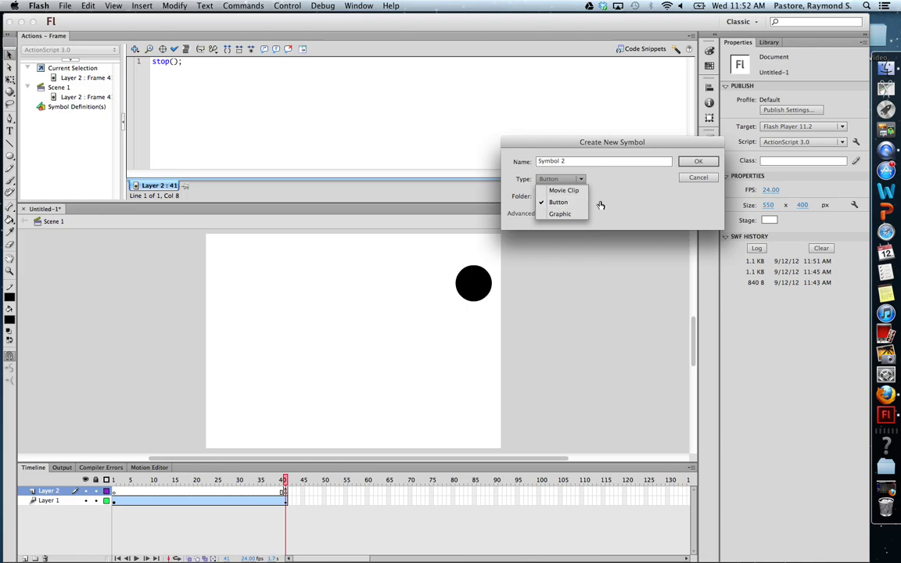
left_click(571, 202)
key("Return")
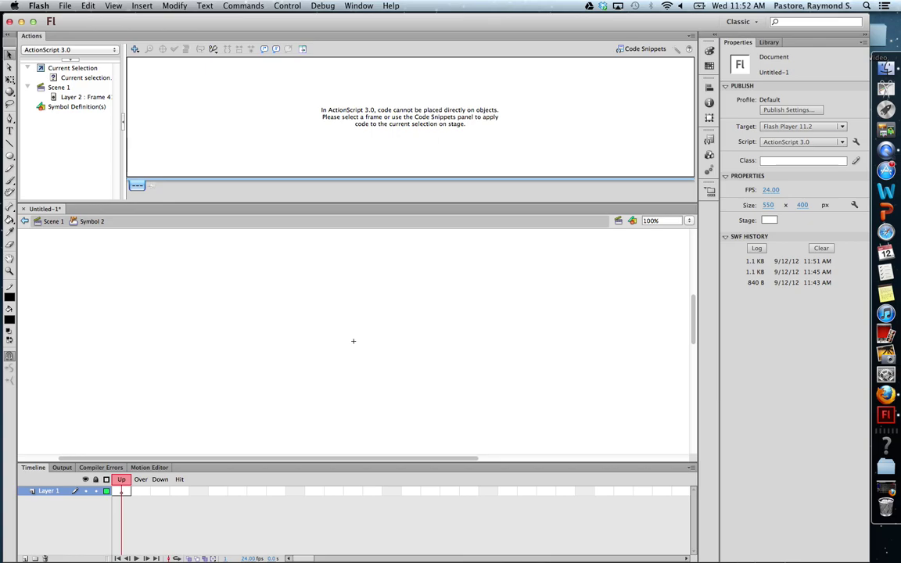
- Draw a rectangle near the stage centre and delete its black fill, leaving only the outline
left_click(10, 156)
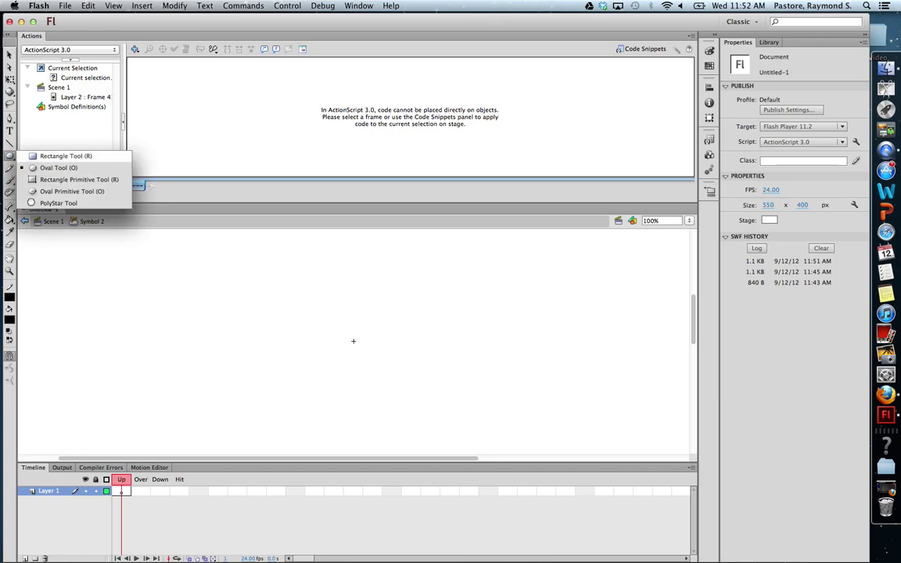
left_click(63, 156)
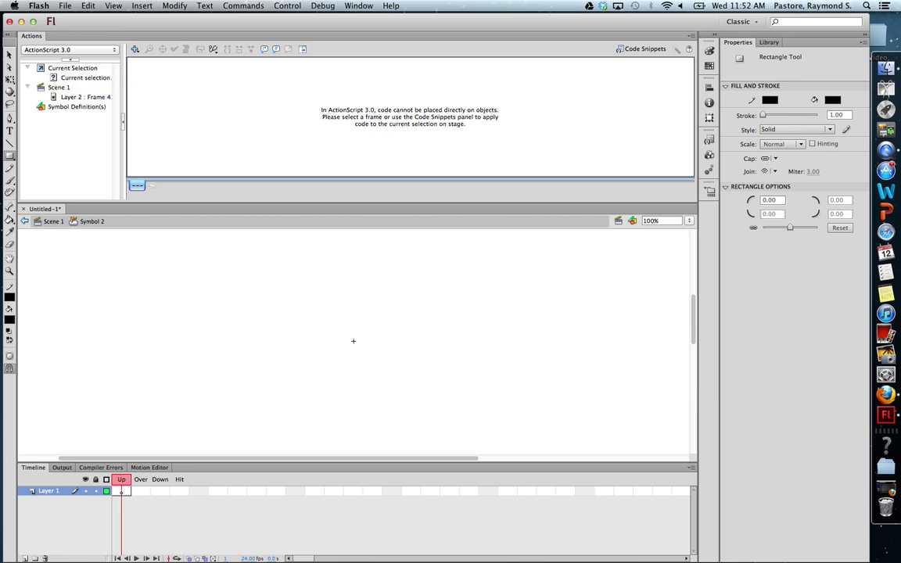
left_click_drag(298, 326, 390, 353)
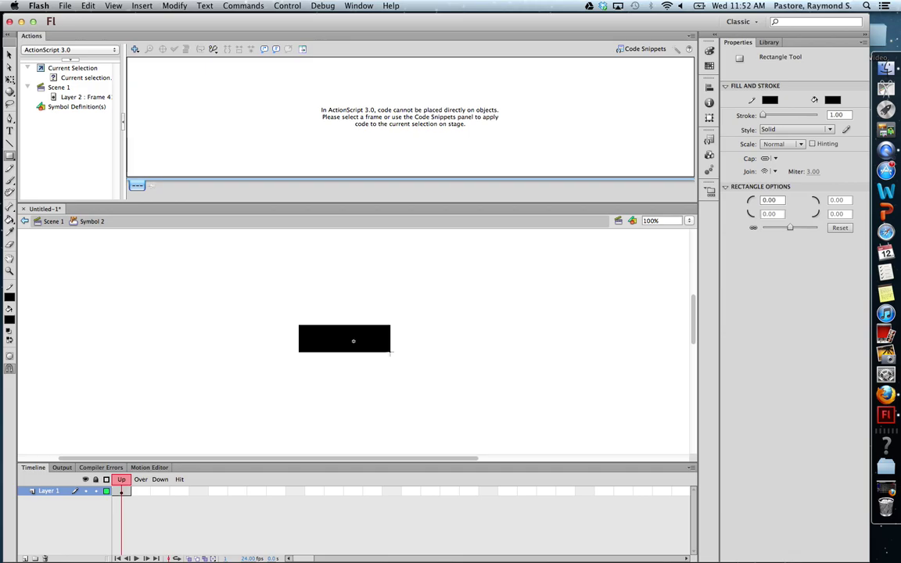
key("v")
left_click(338, 344)
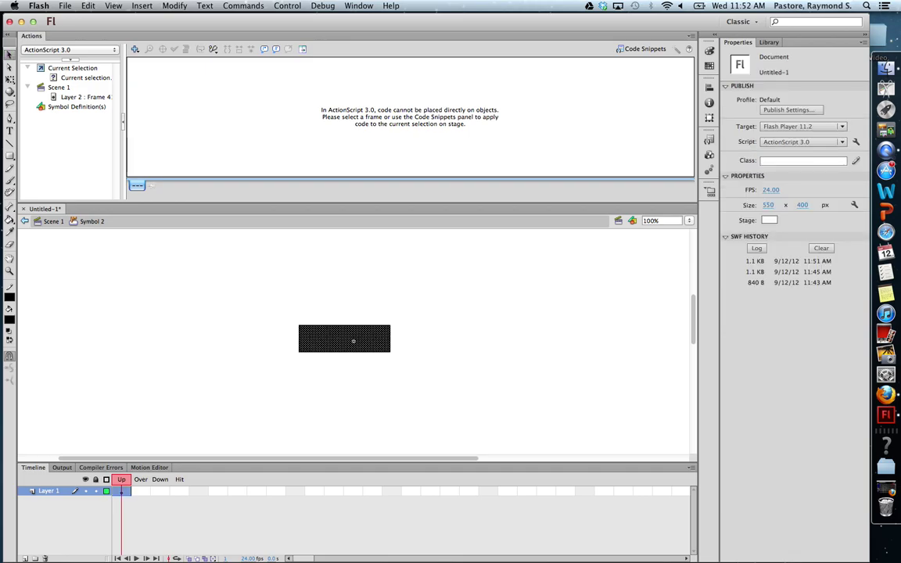
left_click(316, 317)
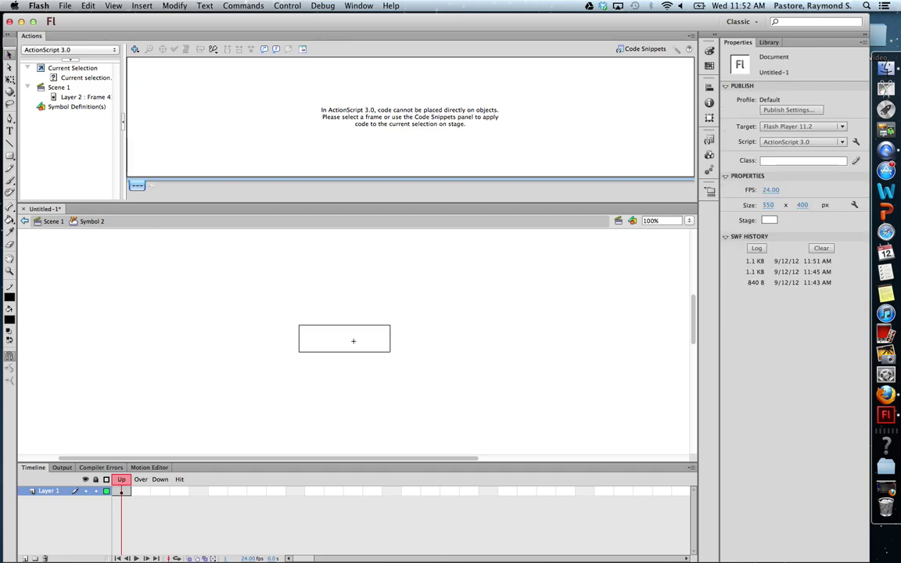
- Type the word 'stop' and centre it inside the rectangle outline
left_click(10, 130)
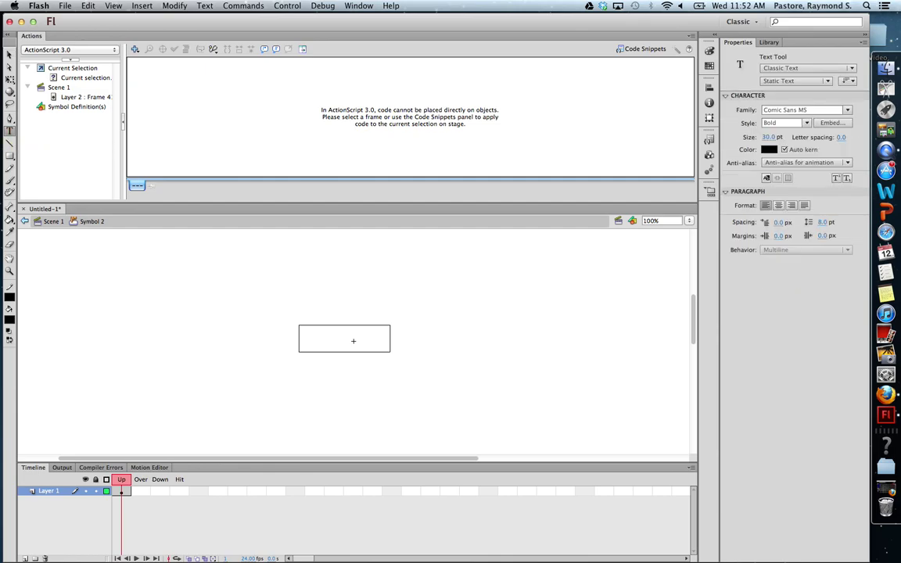
left_click(311, 338)
type("stop")
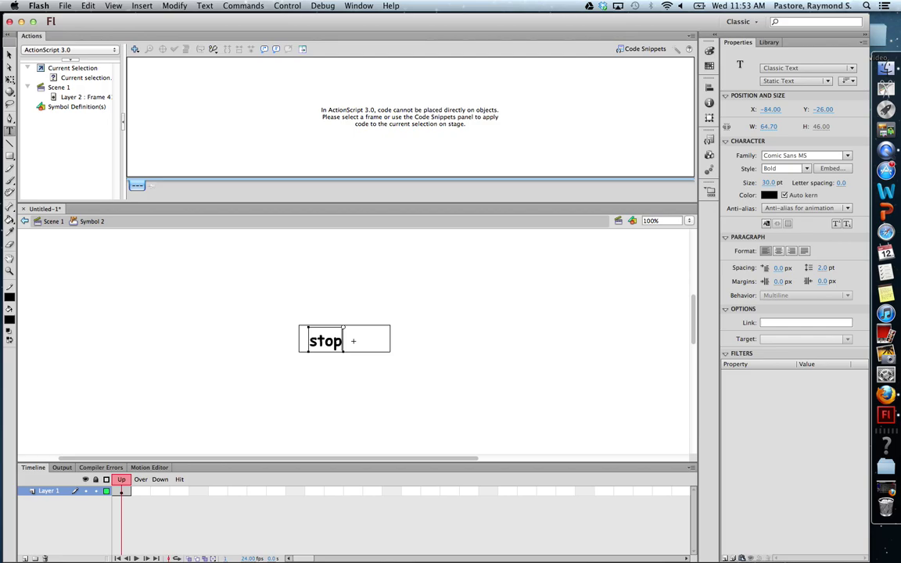
key("Escape")
left_click_drag(326, 350, 353, 345)
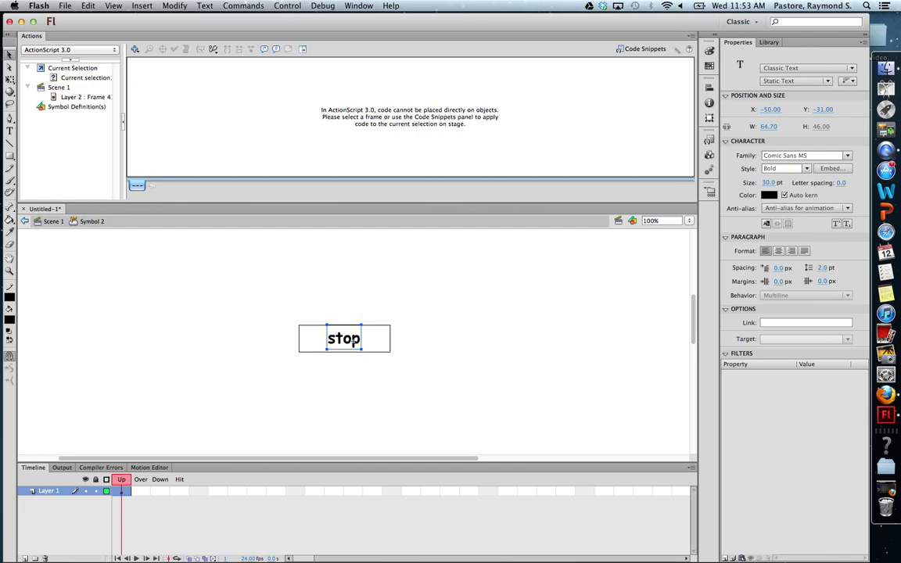
key("super+shift+a")
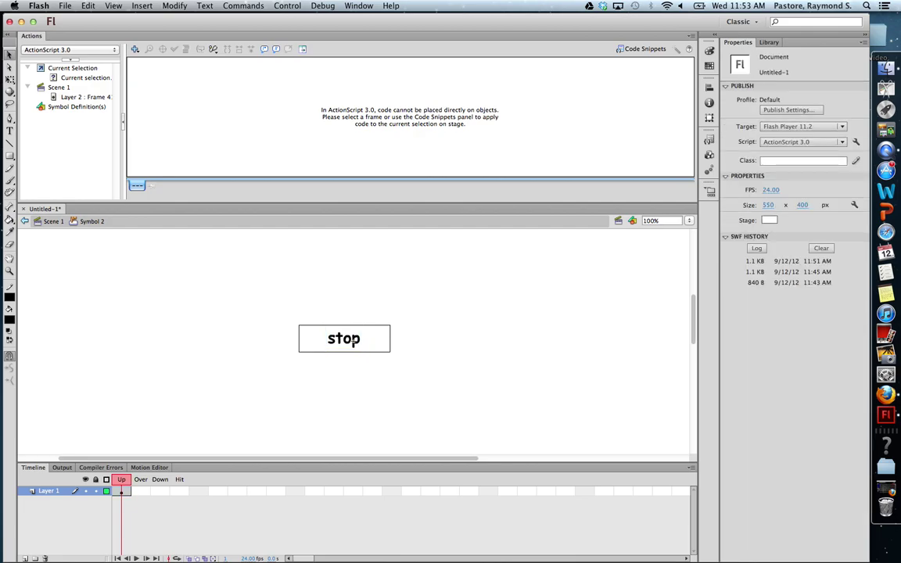
- Insert a keyframe on the button's Over frame
left_click(141, 491)
right_click(141, 491)
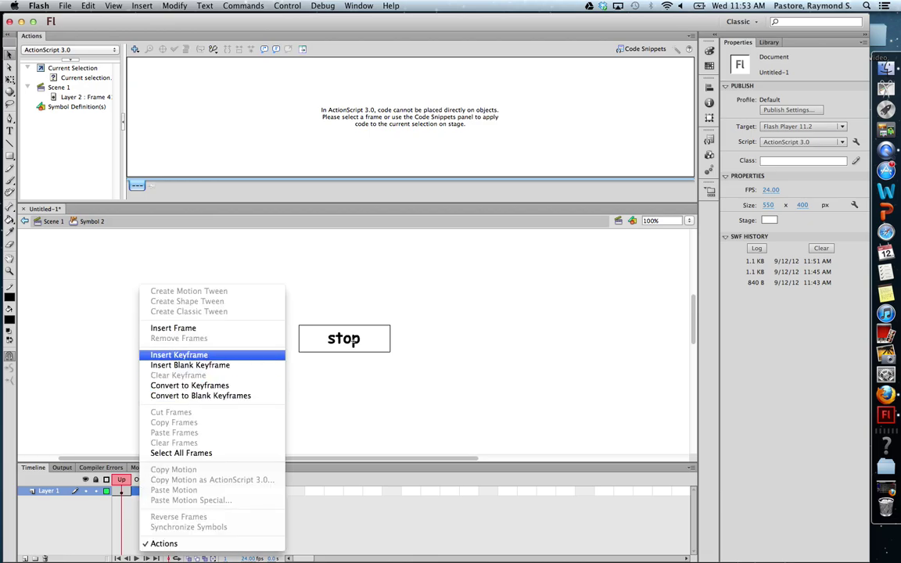
left_click(184, 355)
left_click(208, 322)
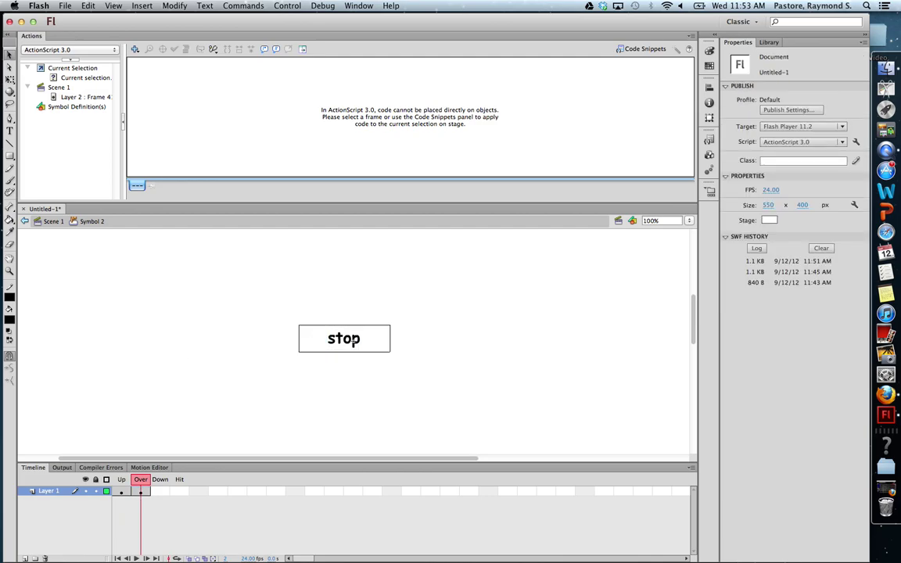
- Fill the Over-state rectangle with red #F61800 using the Paint Bucket
left_click(10, 221)
left_click(9, 319)
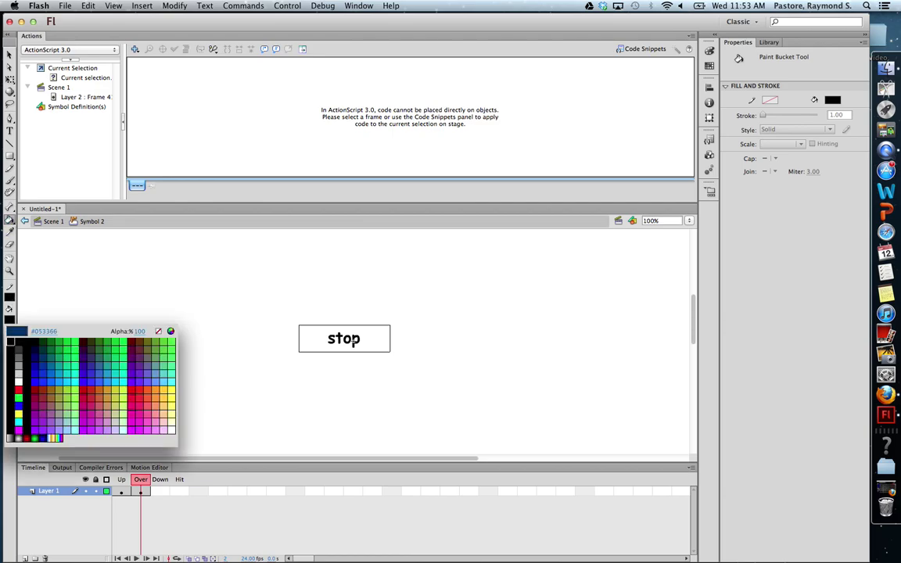
left_click(19, 390)
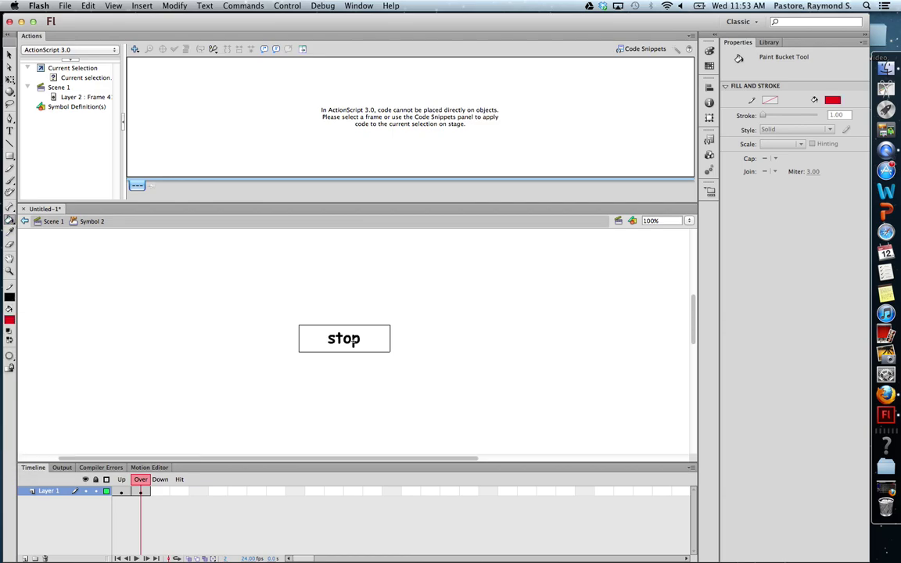
left_click(353, 341)
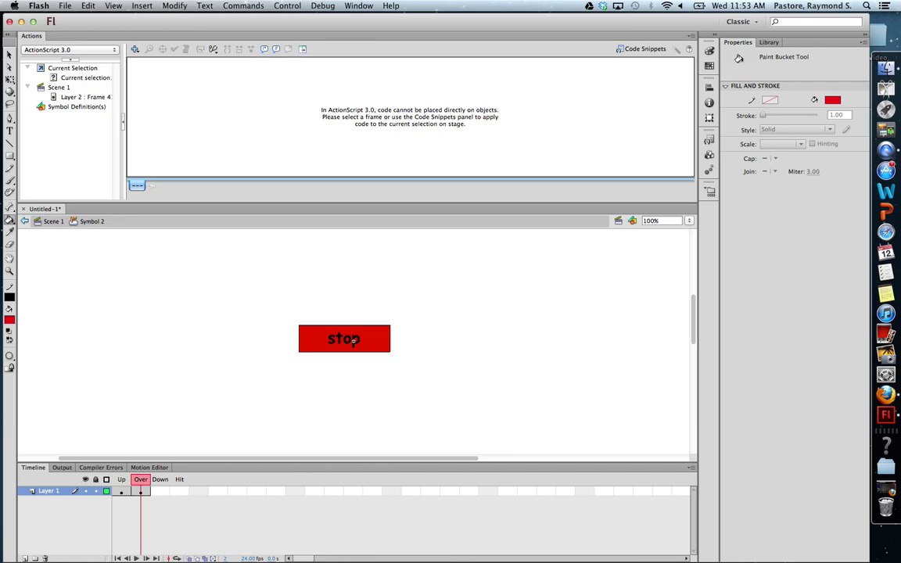
left_click(160, 490)
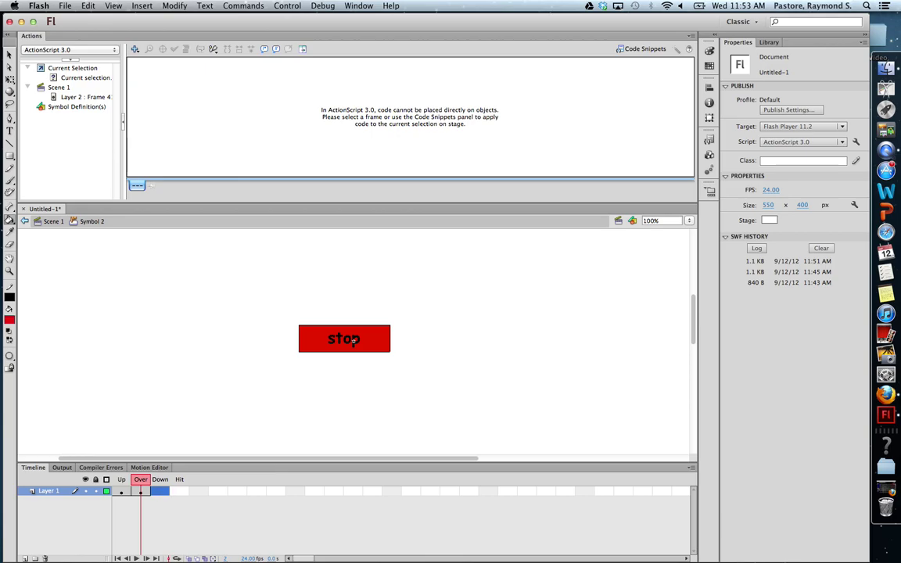
- Insert a Hit keyframe and draw a slightly larger rectangle covering the stop button
left_click(180, 491)
right_click(180, 491)
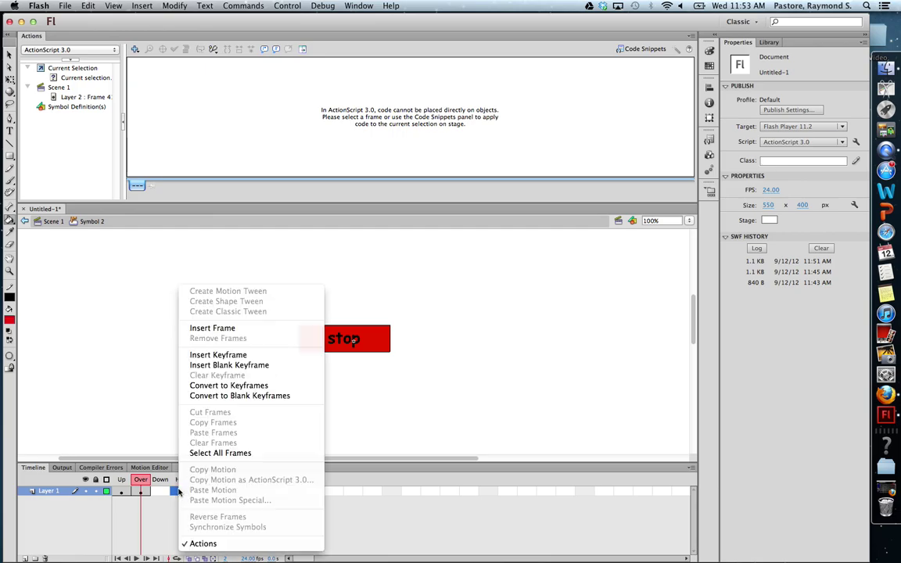
left_click(218, 354)
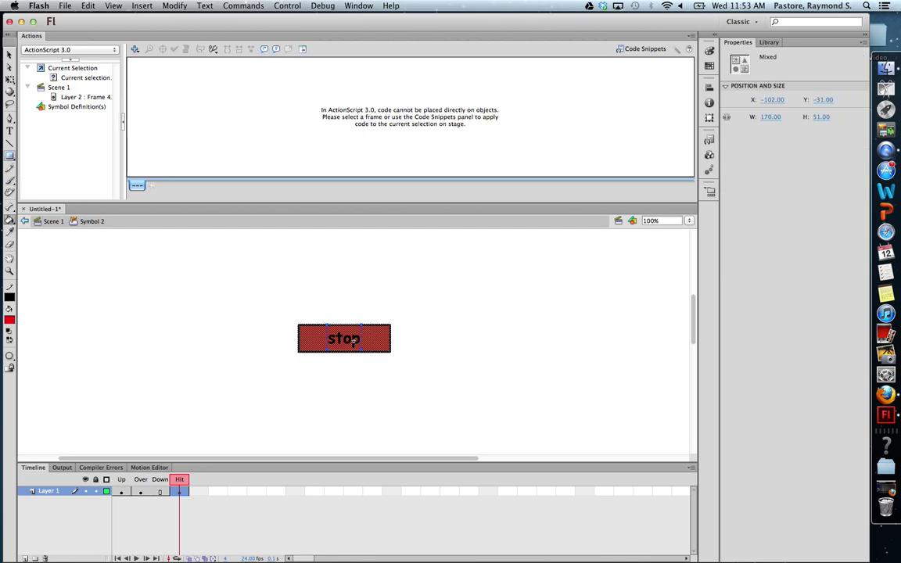
left_click(9, 155)
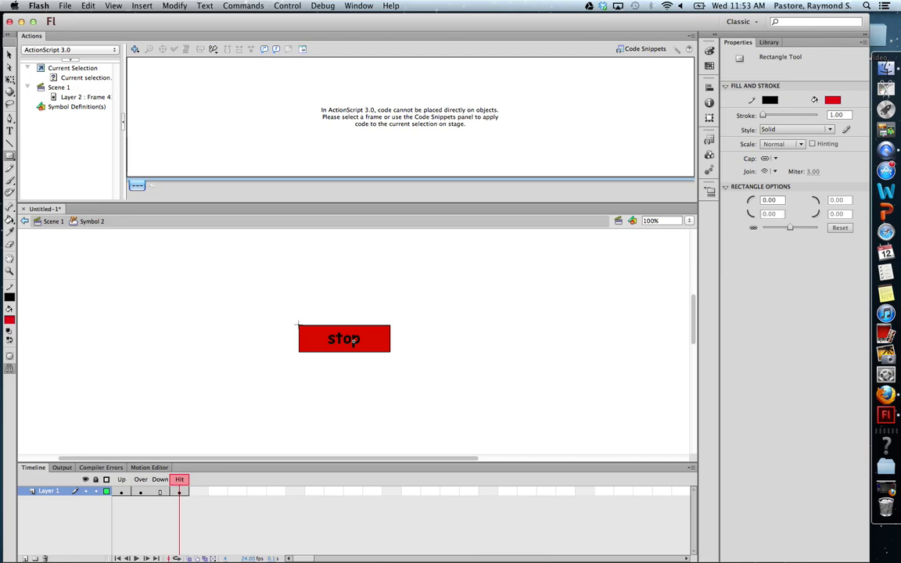
left_click_drag(298, 323, 390, 352)
left_click_drag(293, 318, 396, 358)
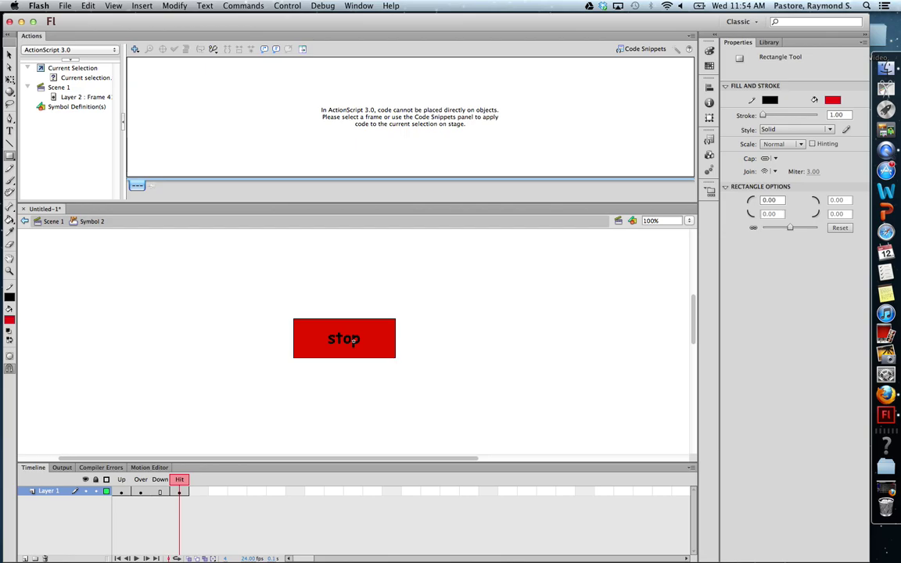
- Back in Scene 1, add Layer 3 and drag Symbol 2 from the Library to the stage's lower left
left_click(51, 222)
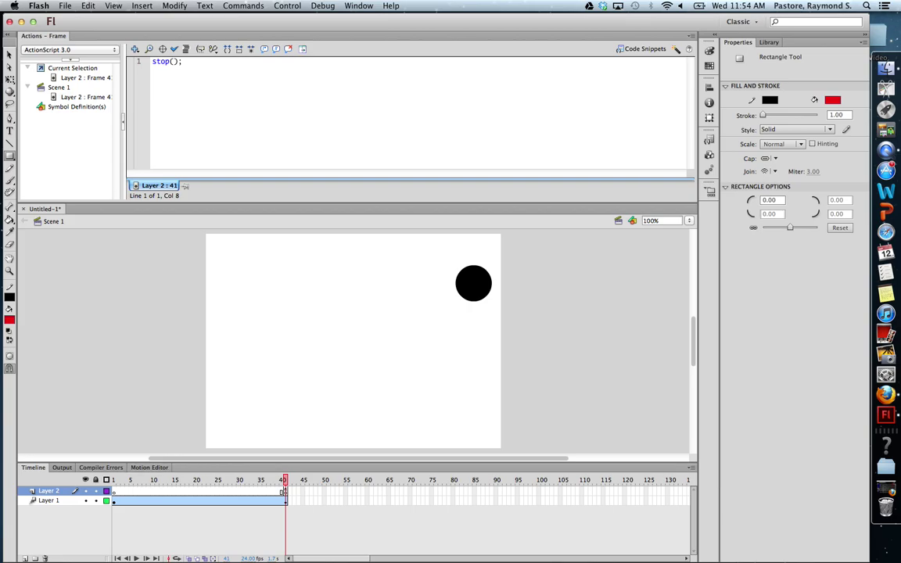
left_click(24, 558)
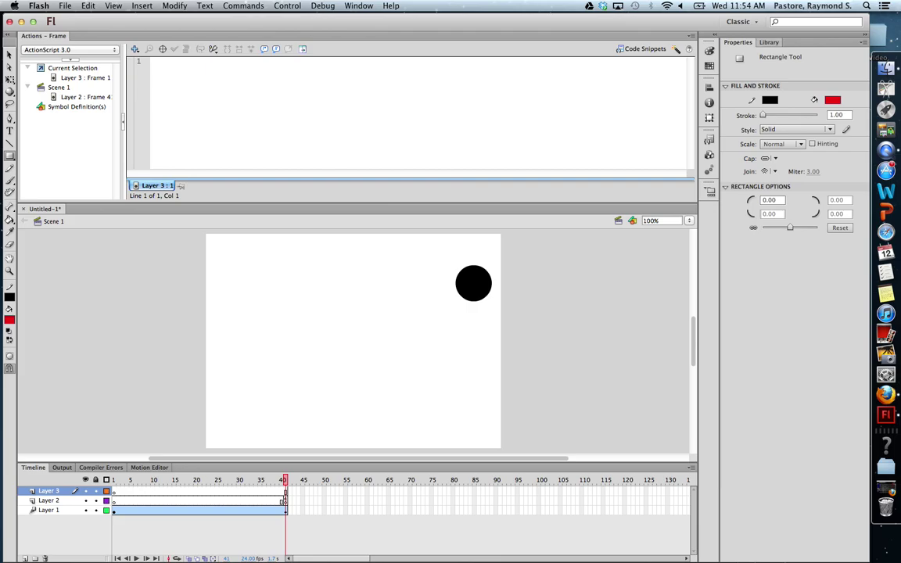
left_click(769, 43)
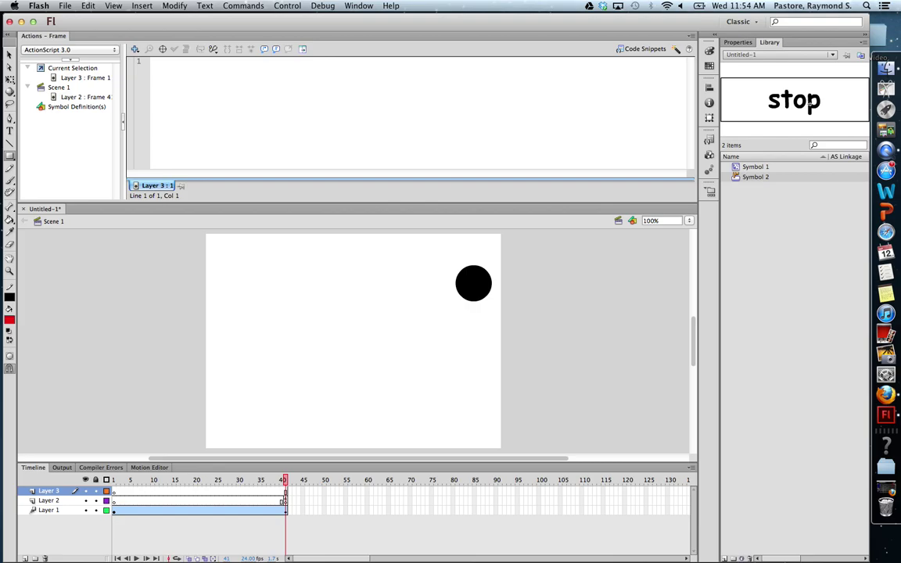
left_click(358, 5)
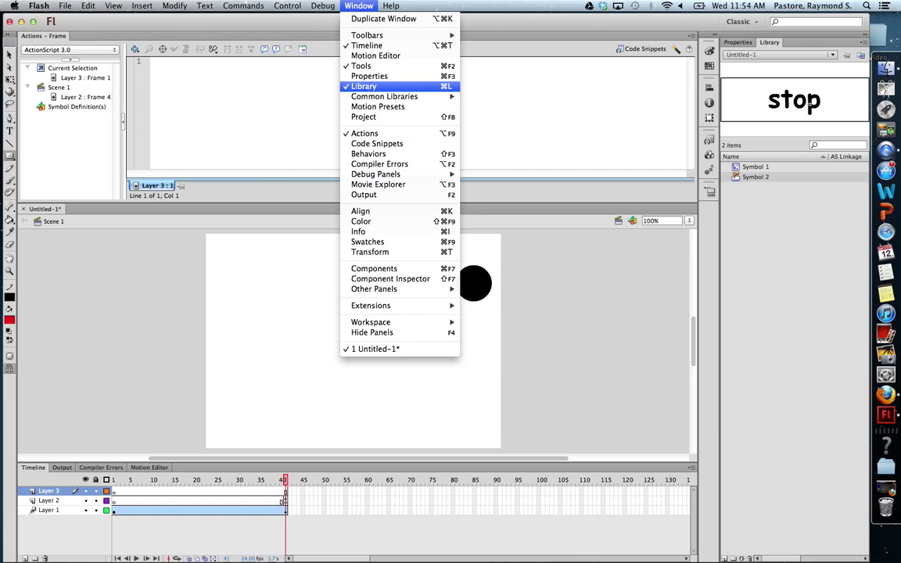
left_click(367, 88)
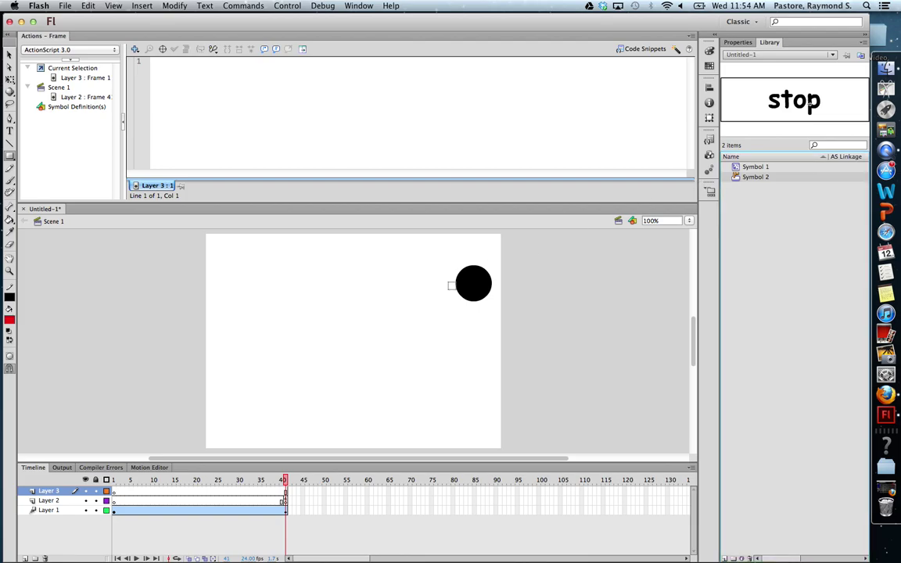
left_click_drag(268, 421, 262, 423)
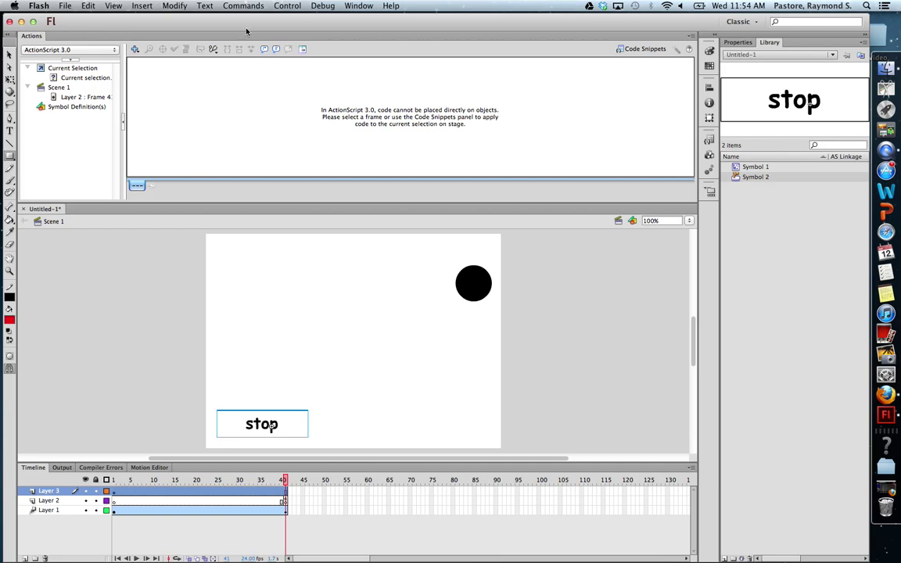
- Test the movie via Control > Test Movie to preview the ball and stop button
left_click(287, 6)
mouse_move(391, 82)
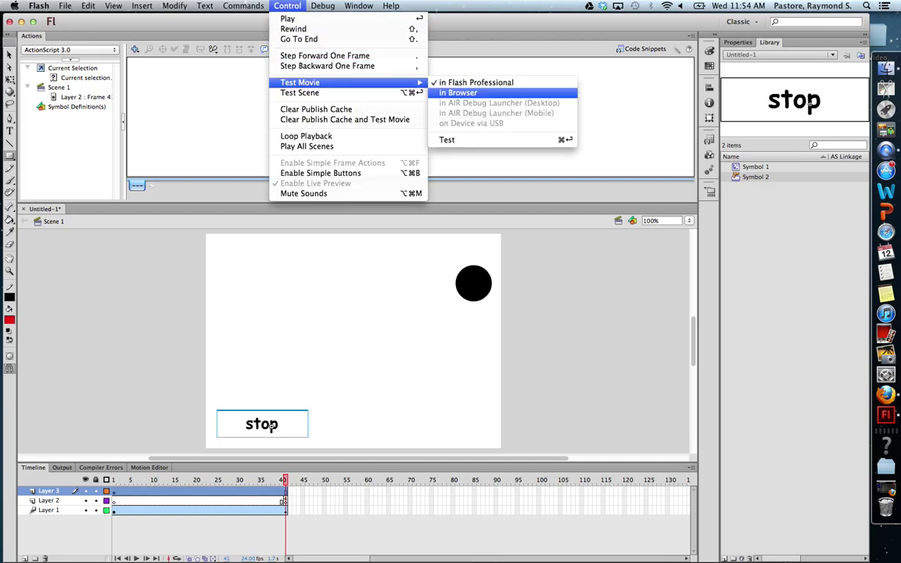
left_click(469, 141)
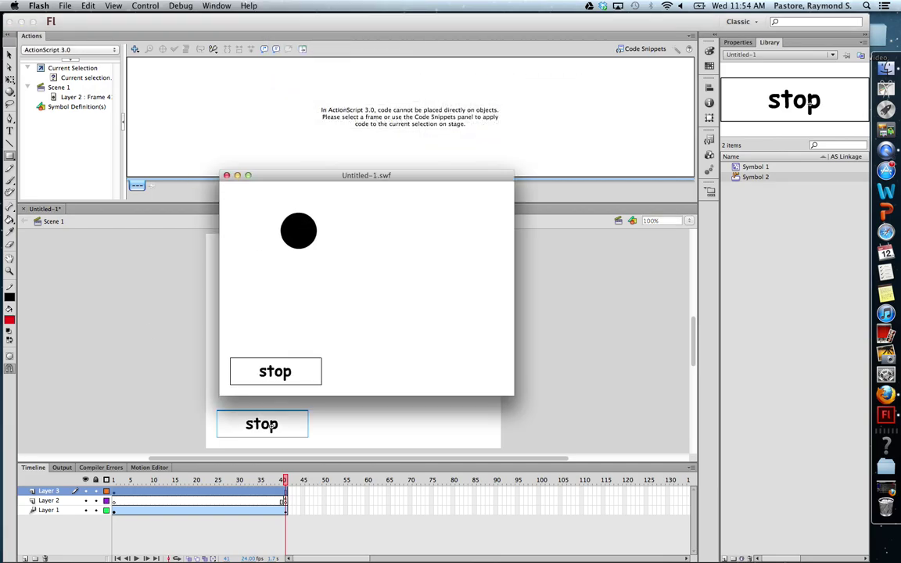